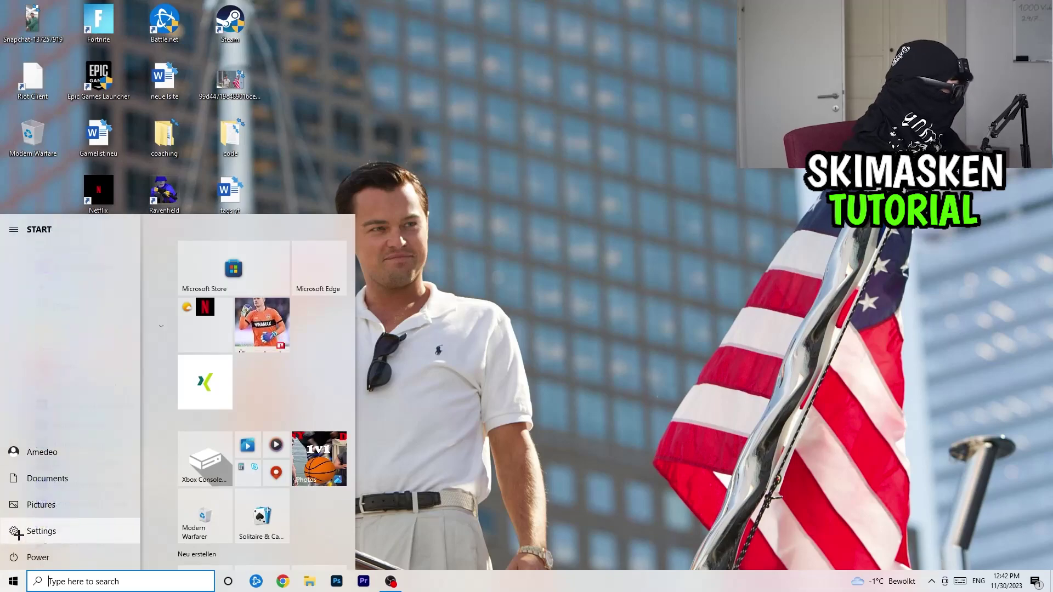
# Open the Windows gaming settings and review the Game Bar, Captures and Game Mode pages
pyautogui.click(21, 540)
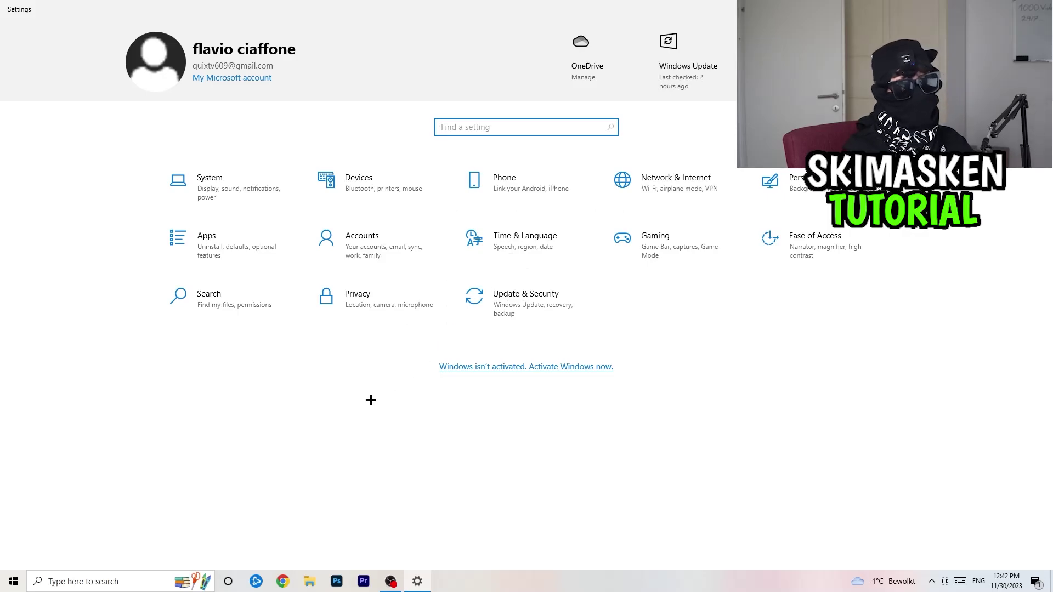
pyautogui.click(695, 235)
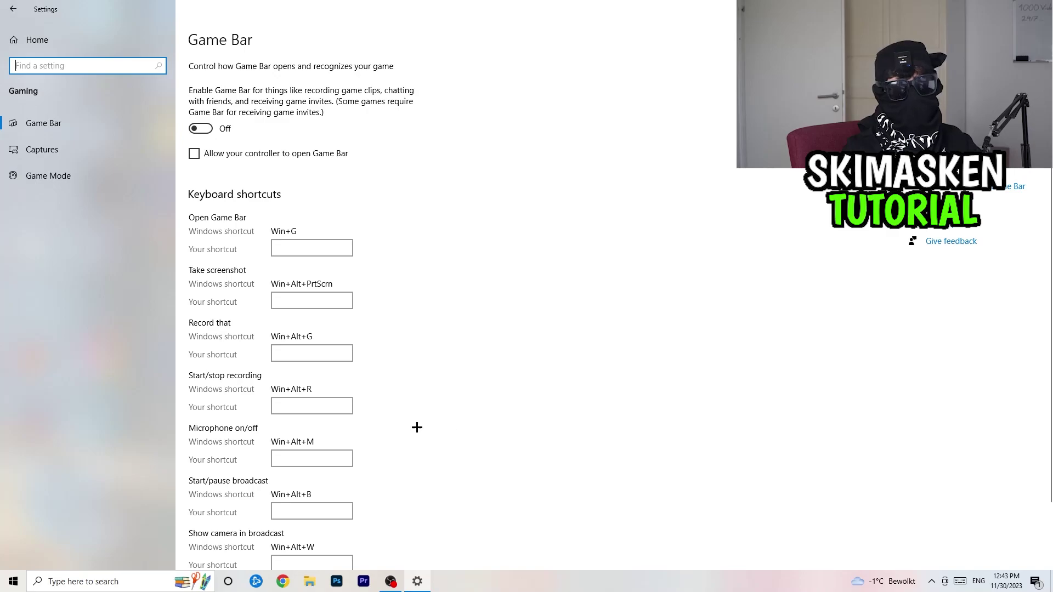
pyautogui.click(69, 148)
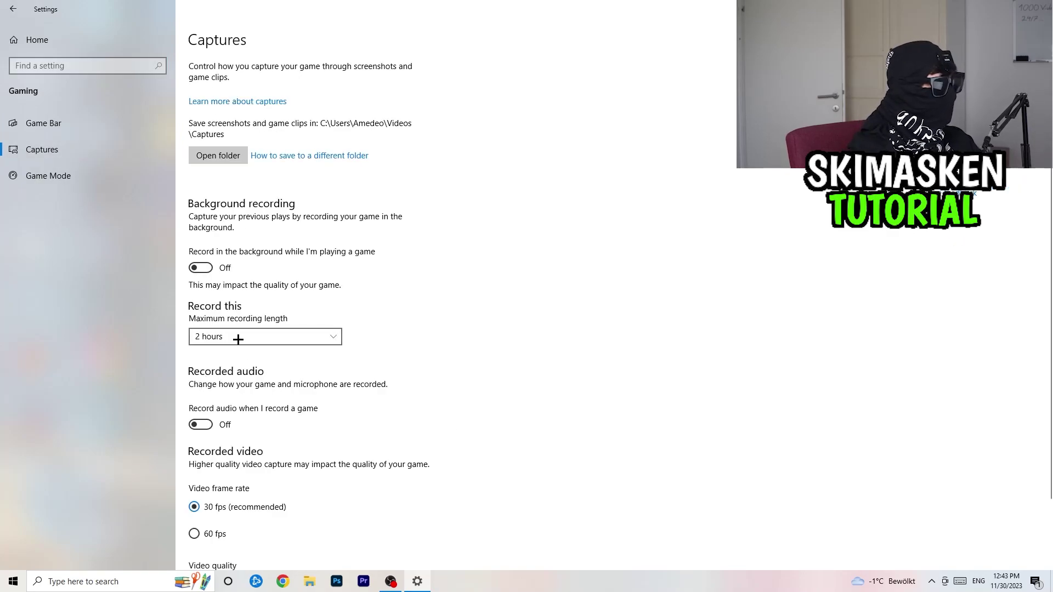
pyautogui.scroll(-1, 271, 197)
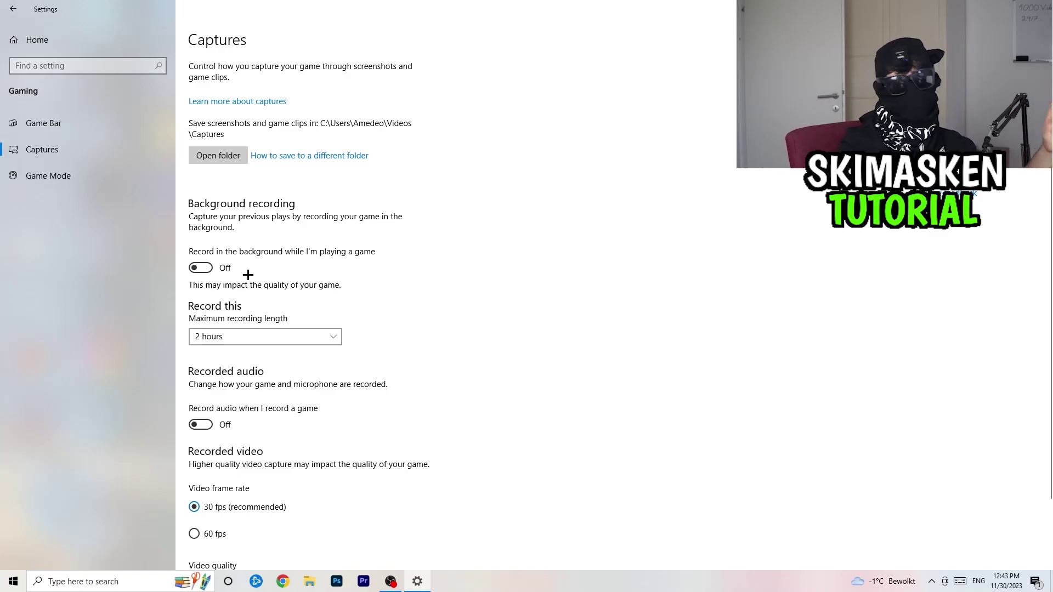
pyautogui.scroll(-3, 252, 285)
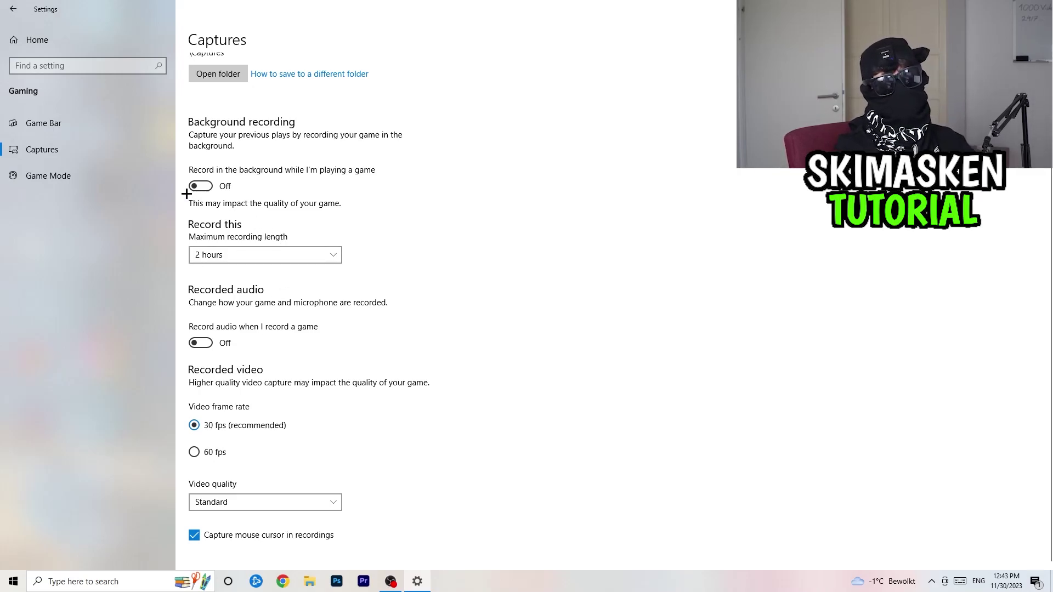
pyautogui.click(111, 179)
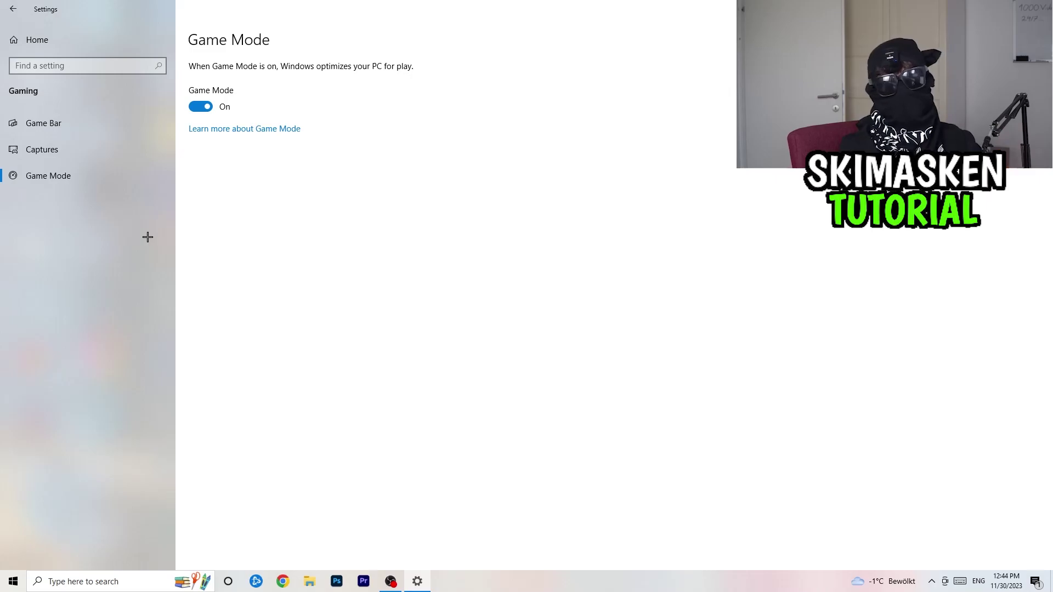
# Go to the system display settings and check the scaling choices and display resolution
pyautogui.click(13, 8)
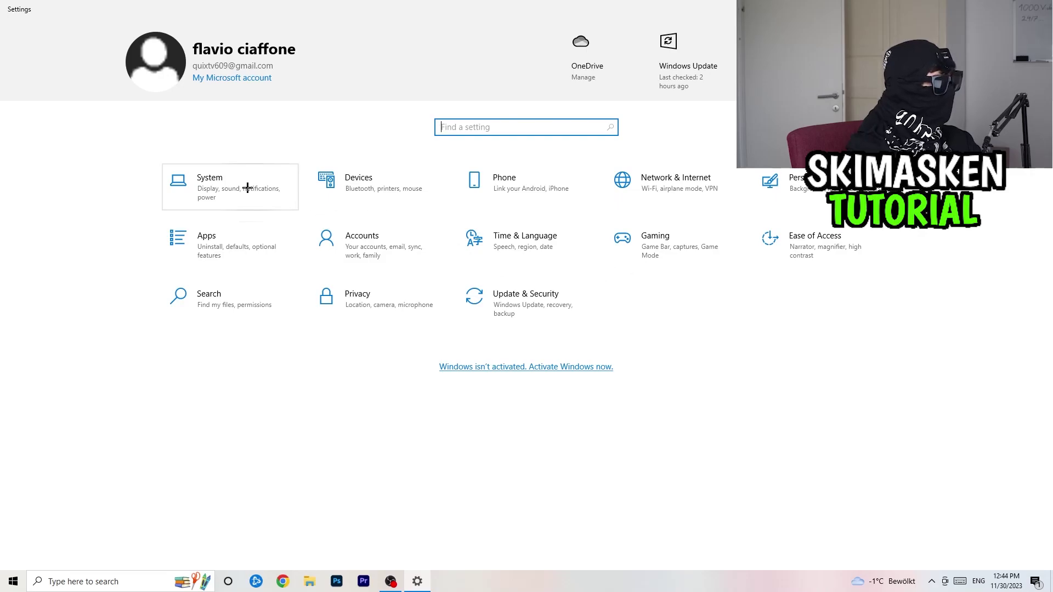
pyautogui.click(252, 205)
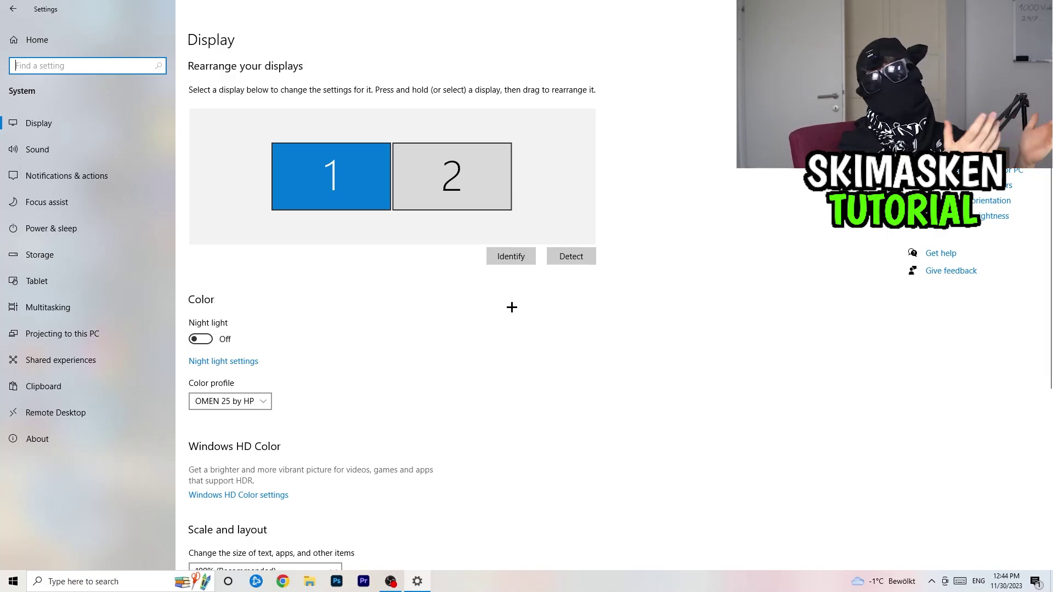
pyautogui.scroll(-5, 371, 248)
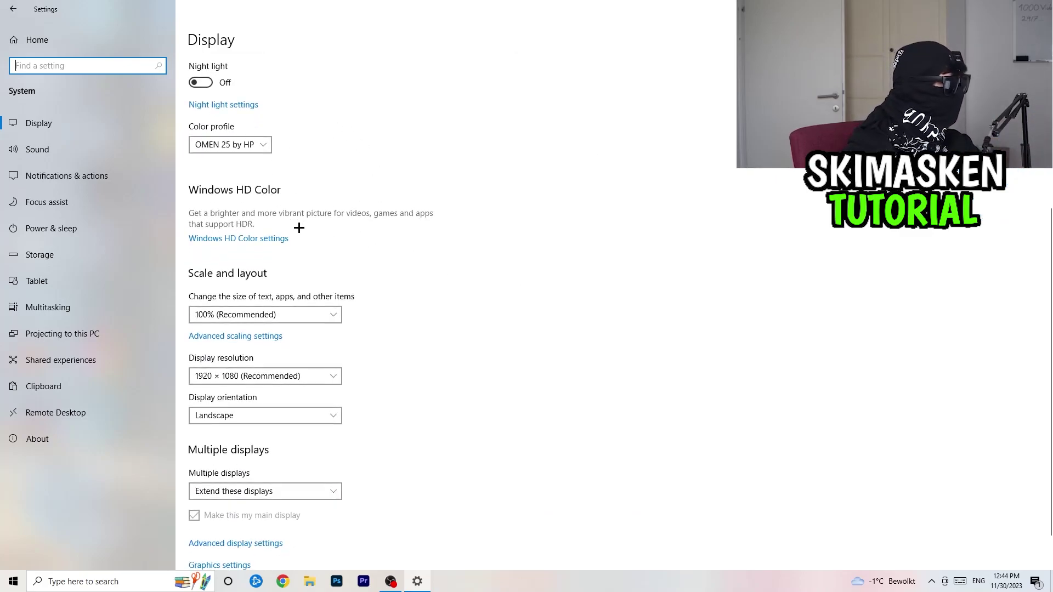
pyautogui.scroll(-1, 298, 228)
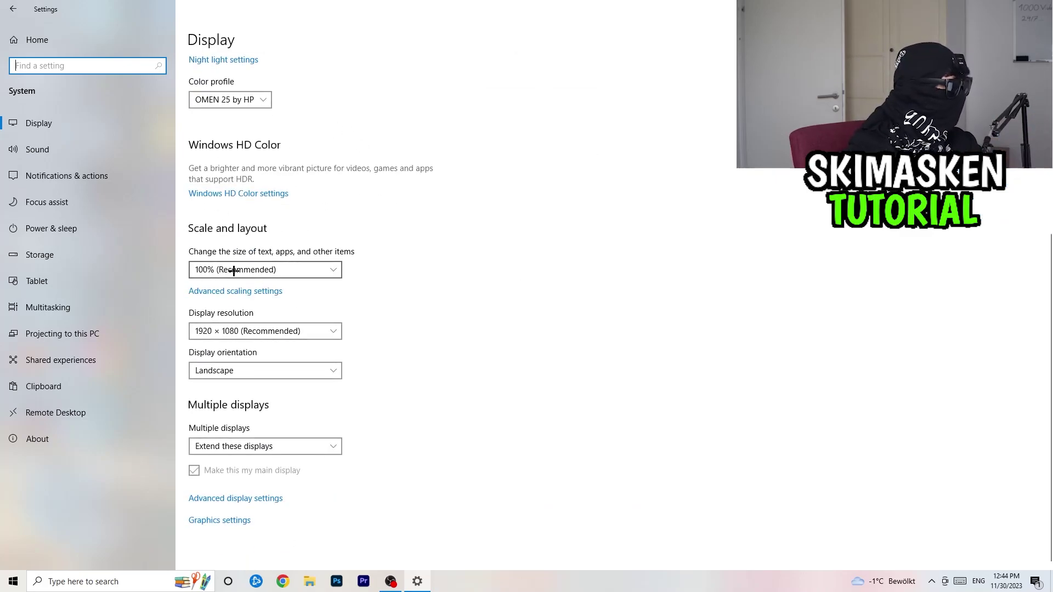
pyautogui.click(264, 269)
pyautogui.click(600, 337)
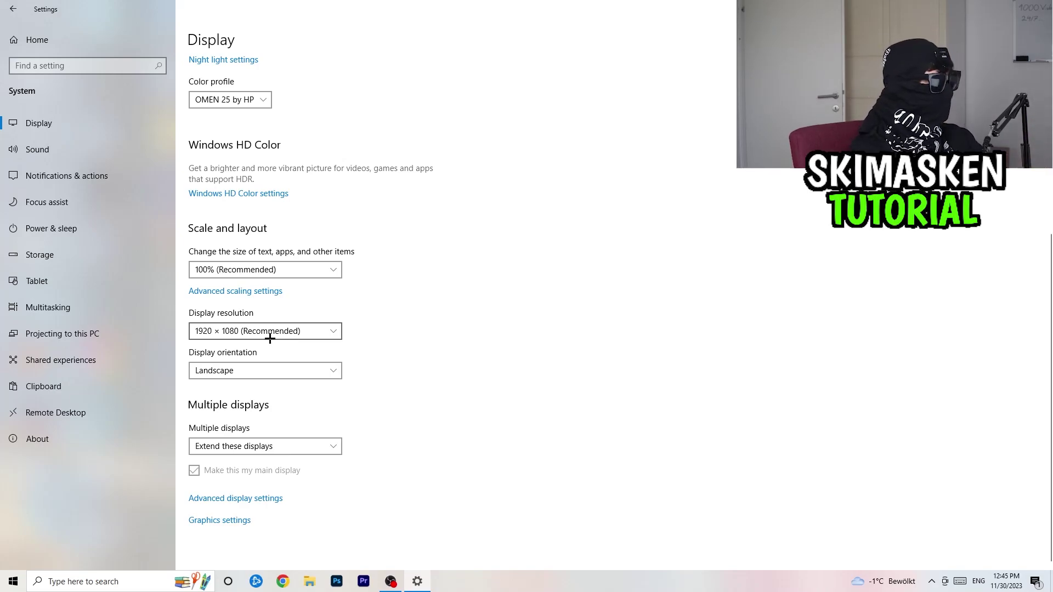
# Open the Power & sleep settings and review the available power plans, including the additional ones, in Power Options
pyautogui.click(40, 230)
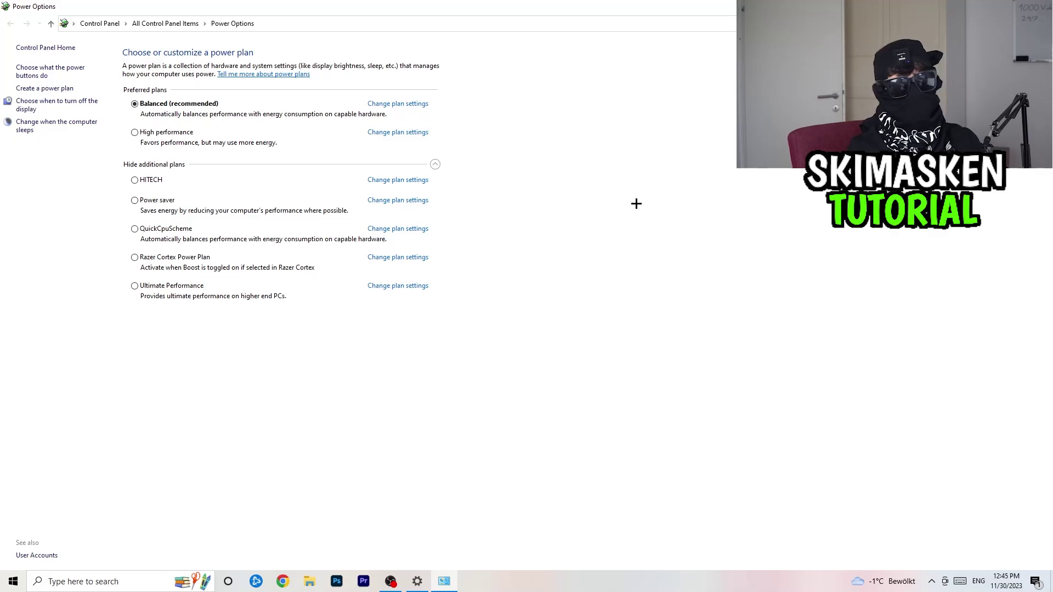
pyautogui.click(433, 164)
pyautogui.click(434, 163)
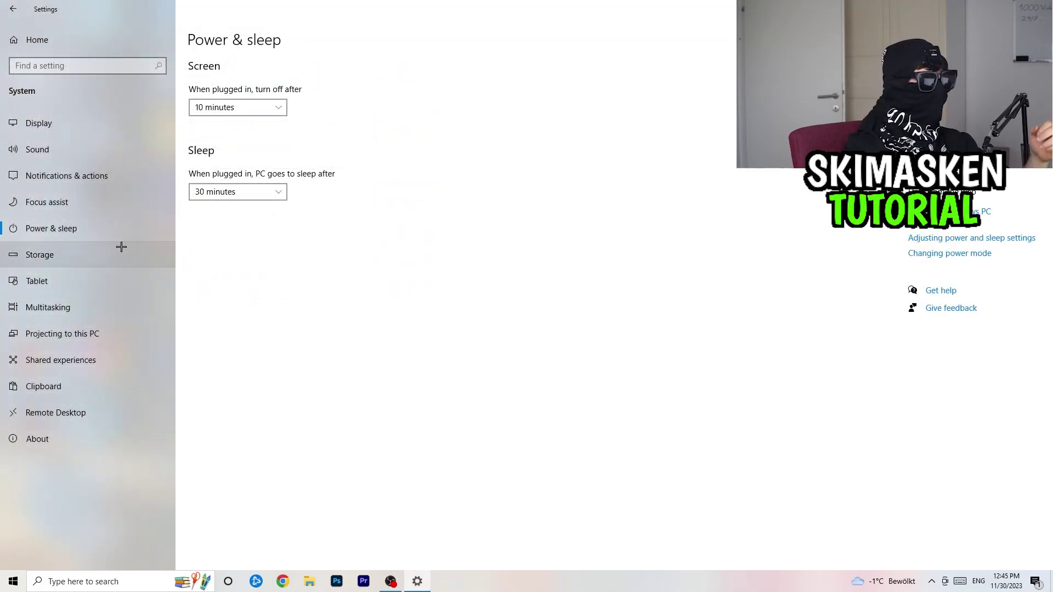
# Review the Storage Sense schedule and temporary file cleanup options in the storage settings, and close Settings
pyautogui.click(120, 249)
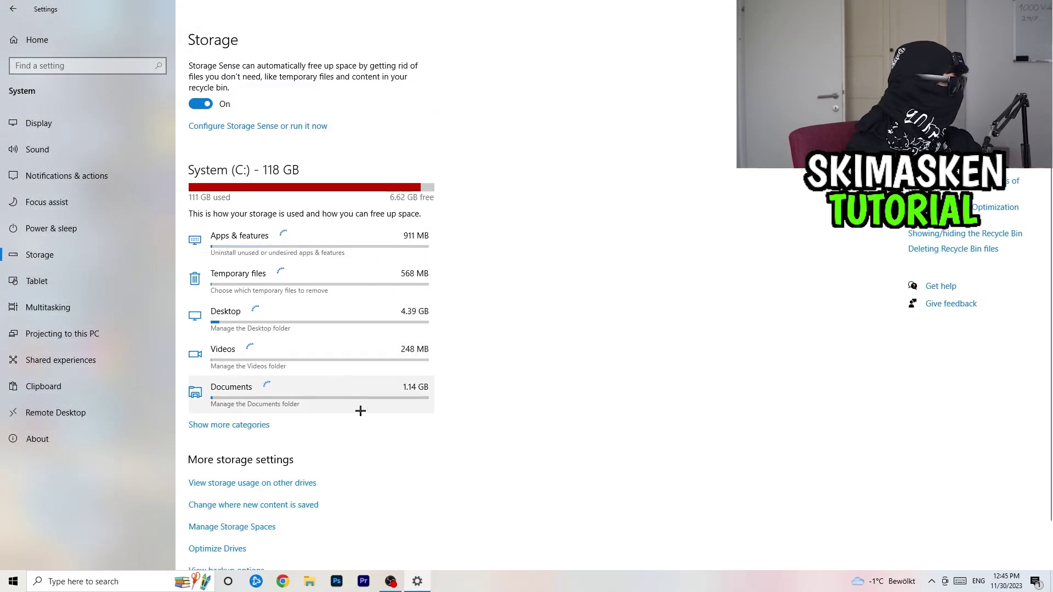
pyautogui.click(274, 128)
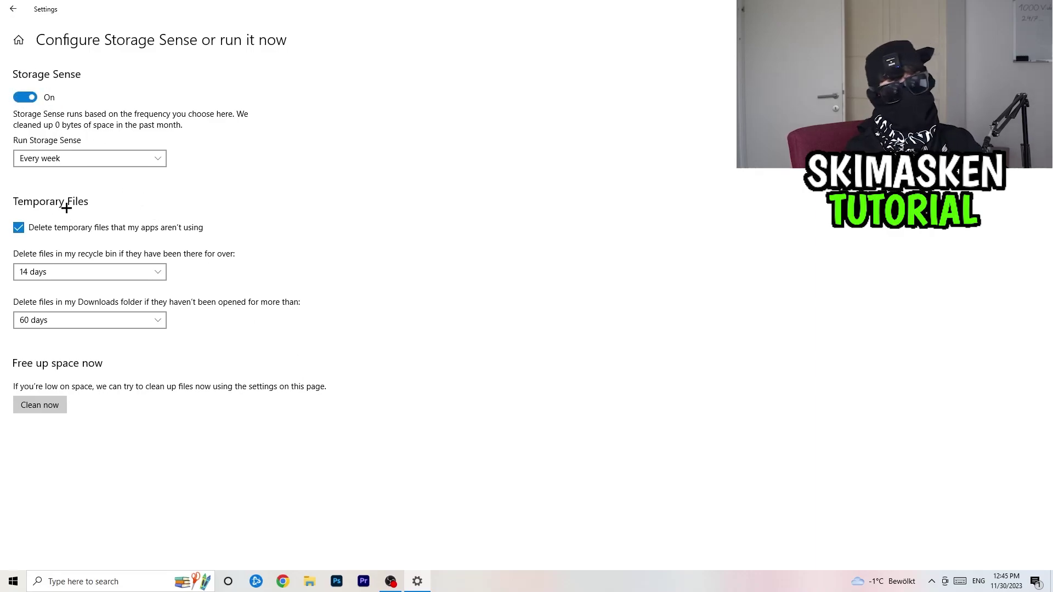
pyautogui.click(91, 161)
pyautogui.click(408, 130)
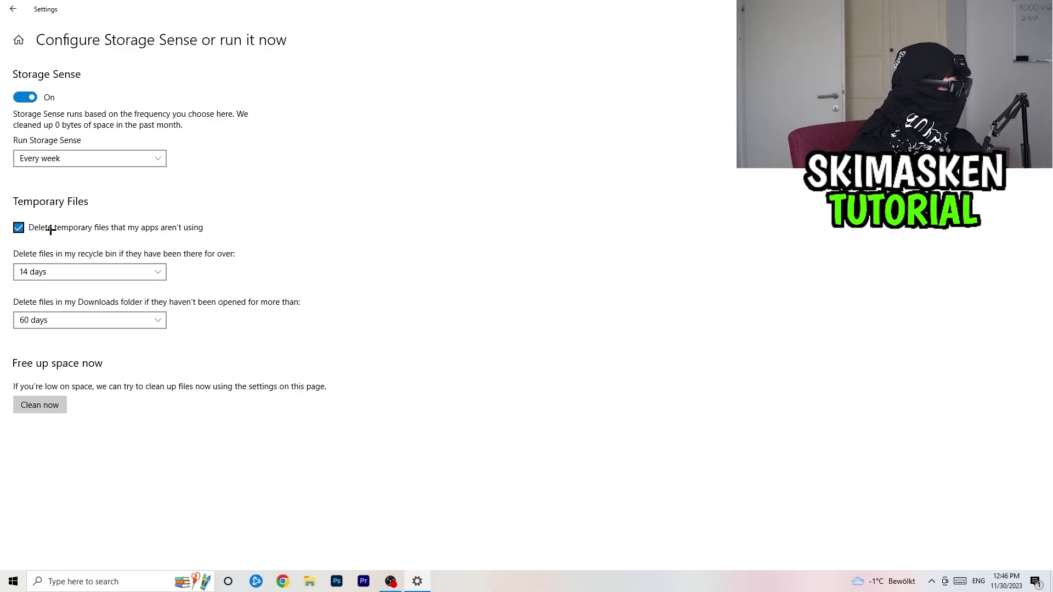
pyautogui.click(94, 272)
pyautogui.click(94, 273)
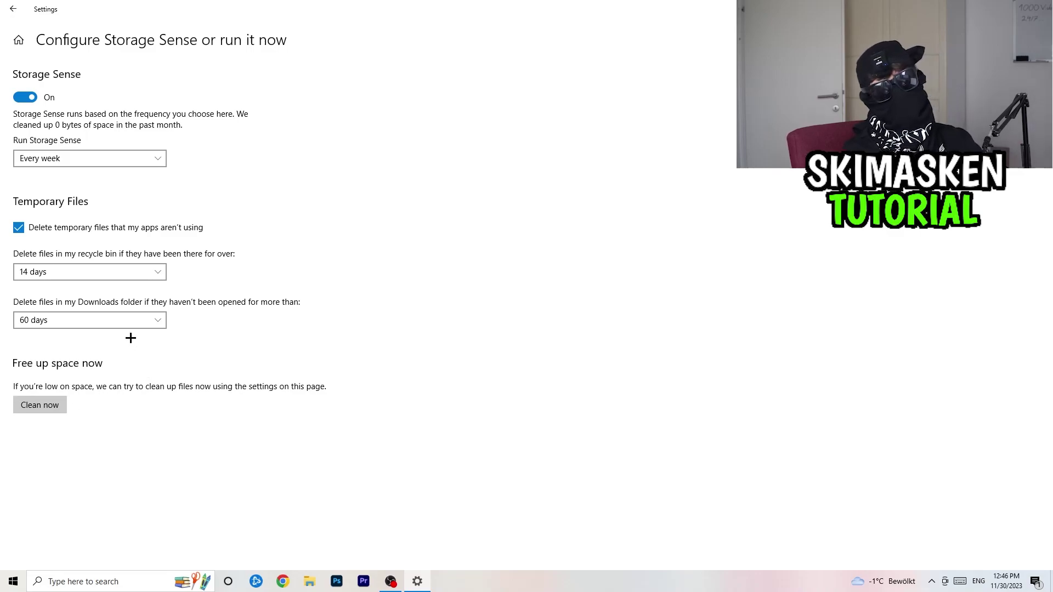
pyautogui.click(12, 6)
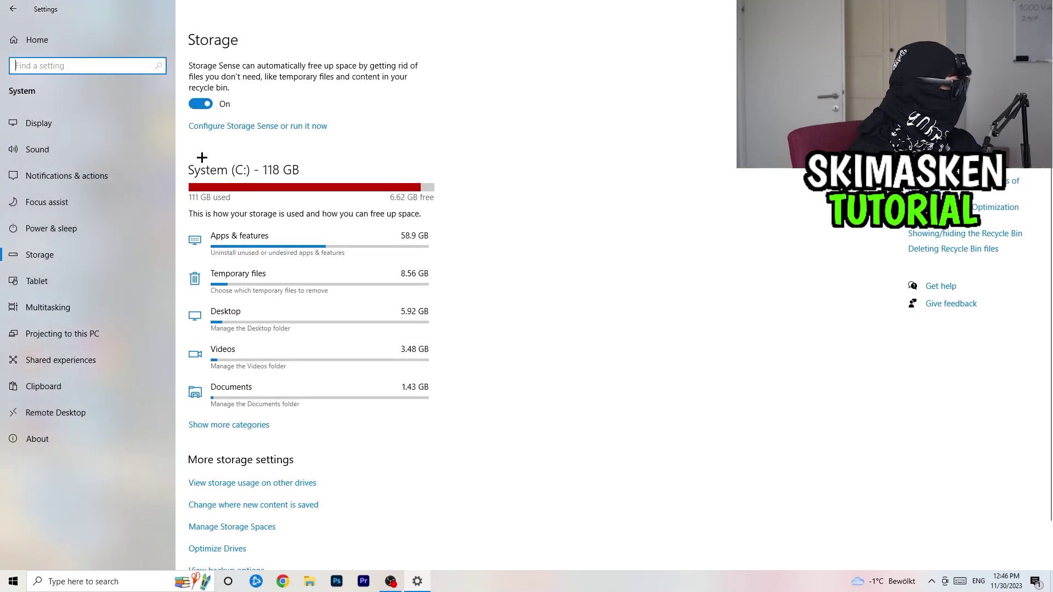
pyautogui.hotkey('alt', 'Left')
pyautogui.hotkey('alt', 'F4')
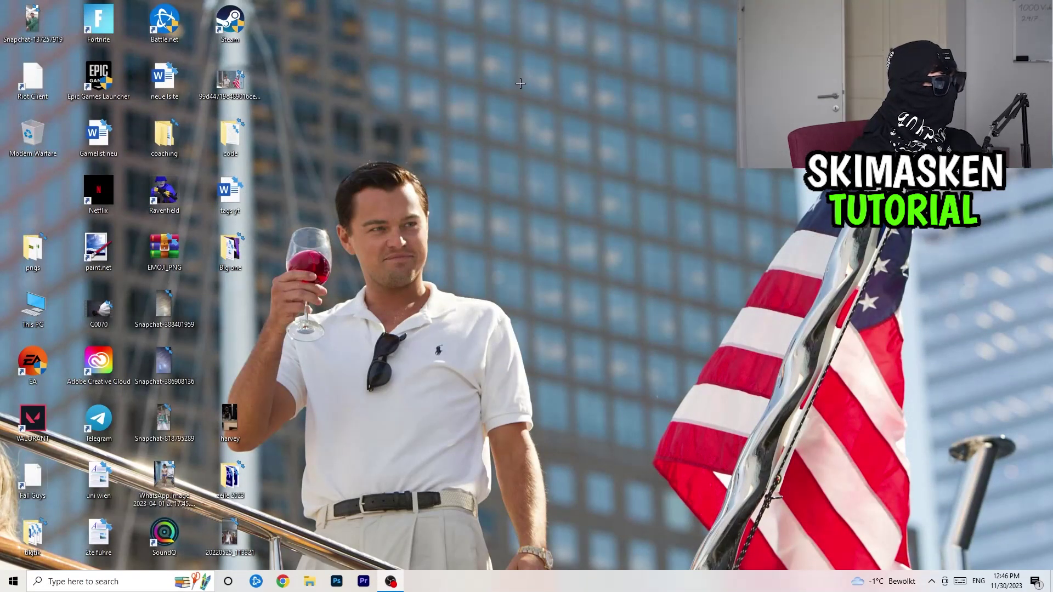
# Open NVIDIA Control Panel from the desktop and examine the Adjust image settings with preview page, then close it
pyautogui.rightClick(524, 248)
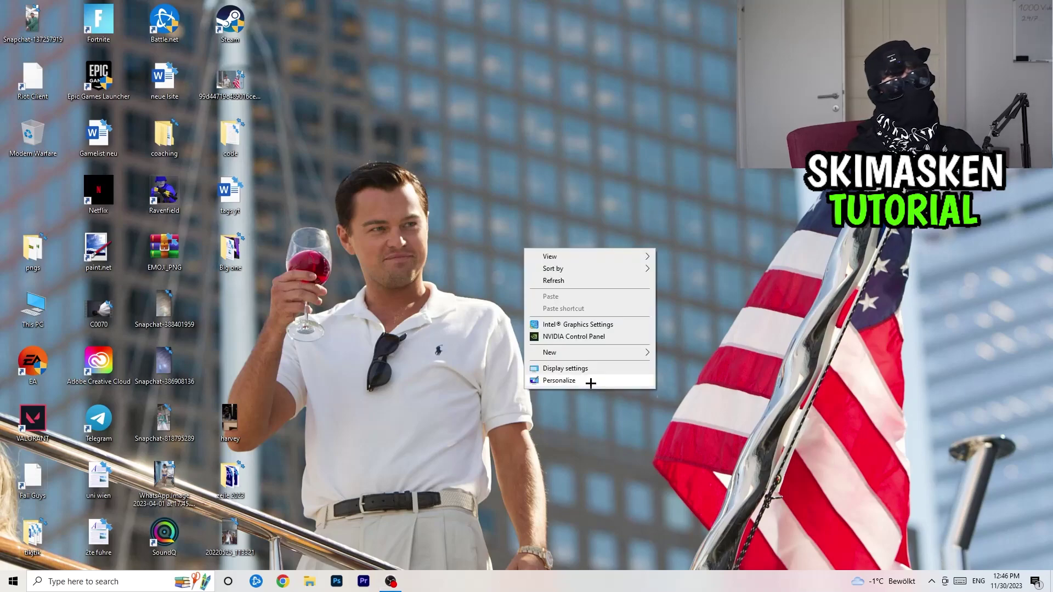
pyautogui.click(605, 337)
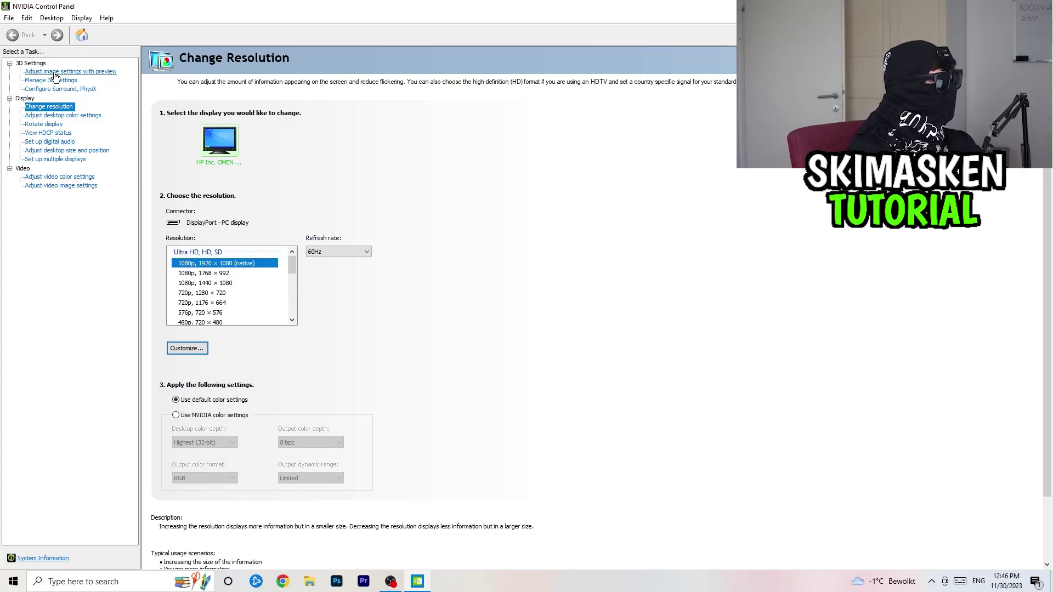
pyautogui.click(86, 73)
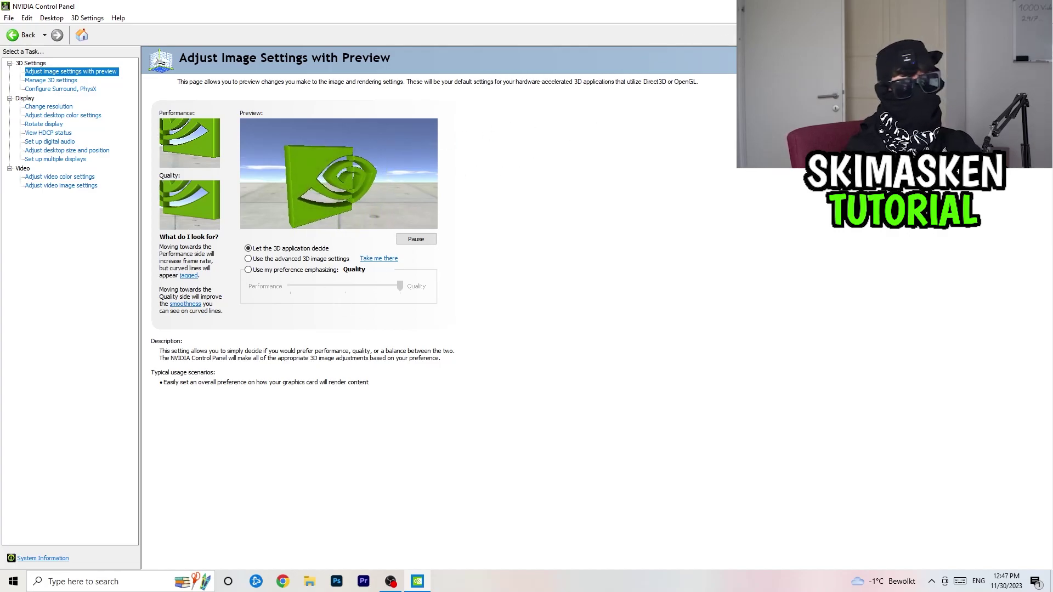
pyautogui.hotkey('alt', 'F4')
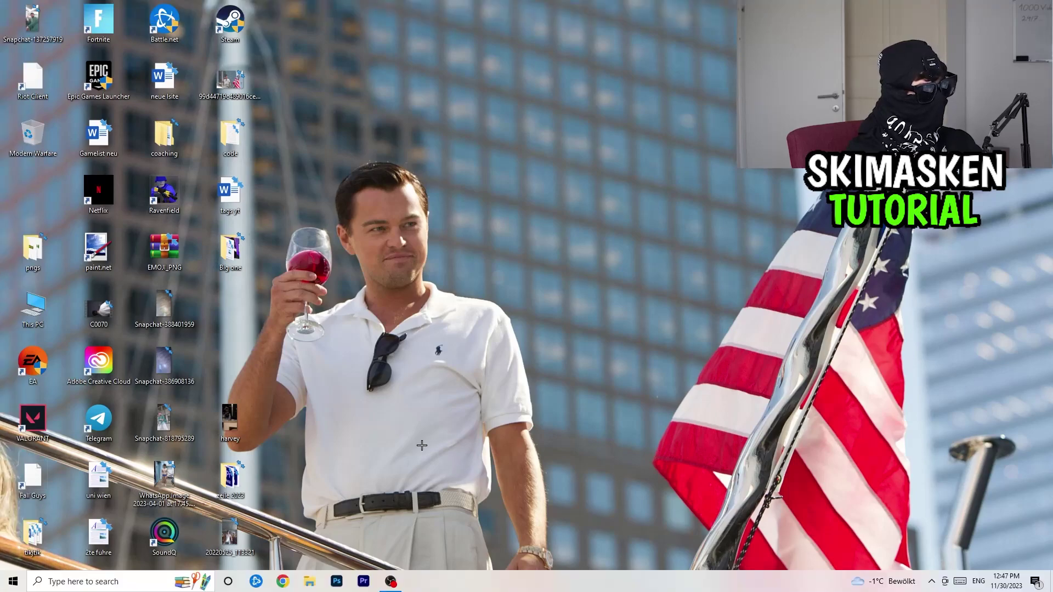
# Open Task Manager maximized, sort the processes by highest GPU usage and show the available actions for Razer Synapse (32 bit)
pyautogui.rightClick(518, 588)
pyautogui.click(566, 536)
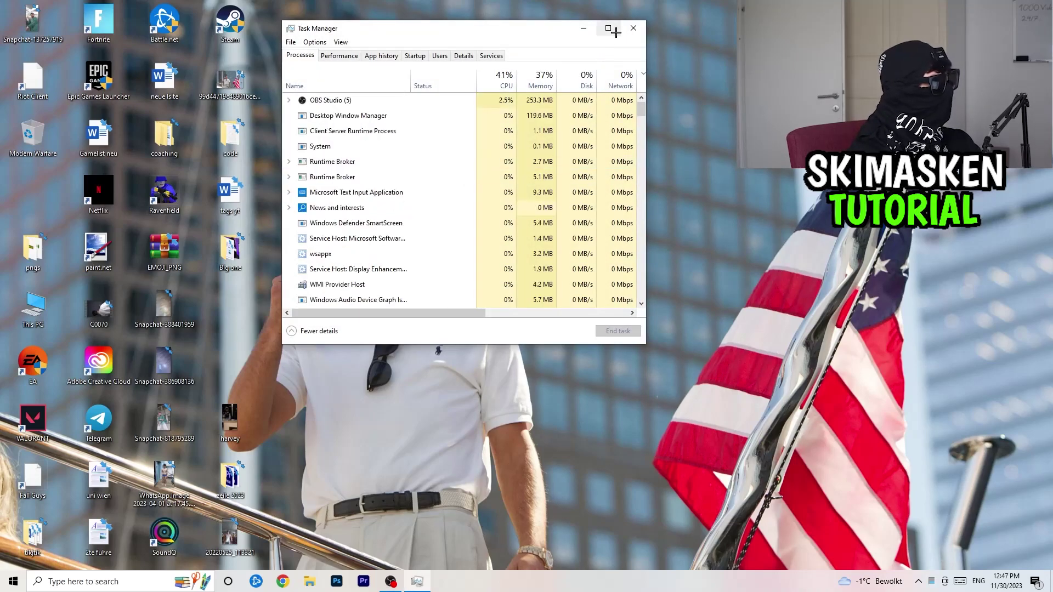
pyautogui.click(609, 30)
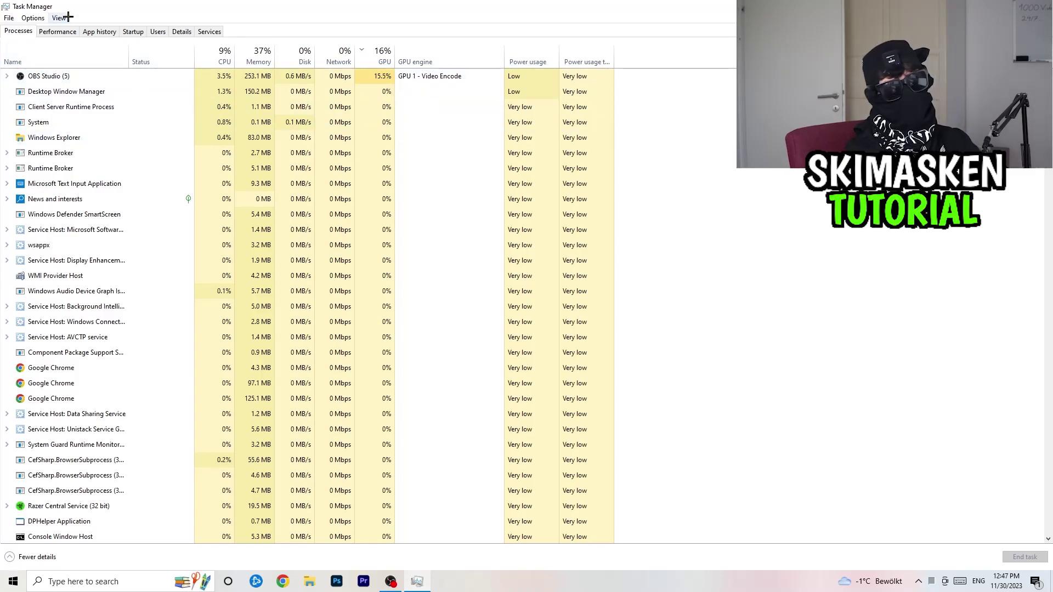
pyautogui.click(214, 50)
pyautogui.click(383, 51)
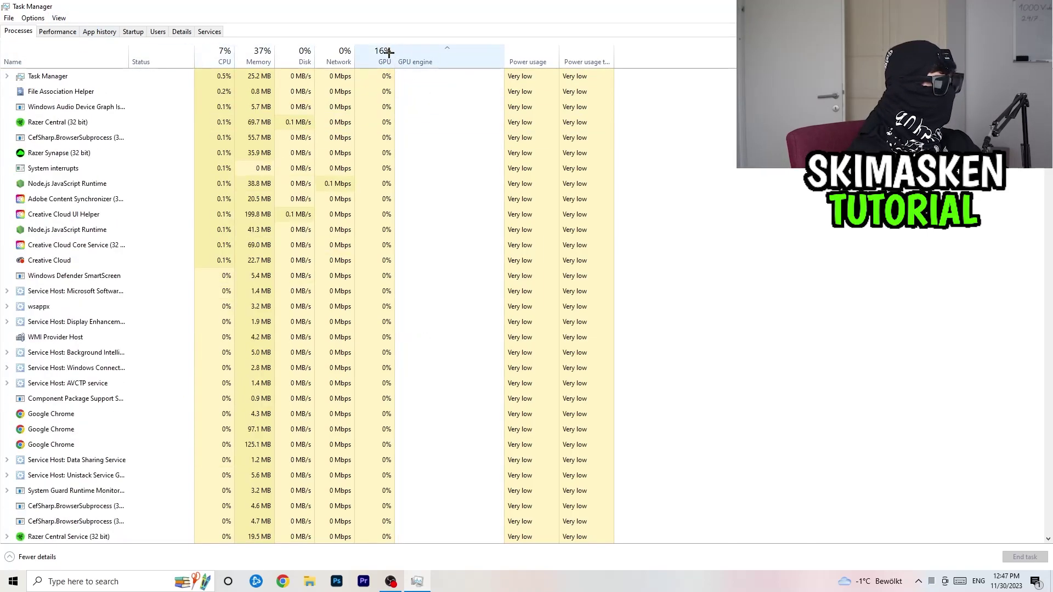
pyautogui.click(384, 51)
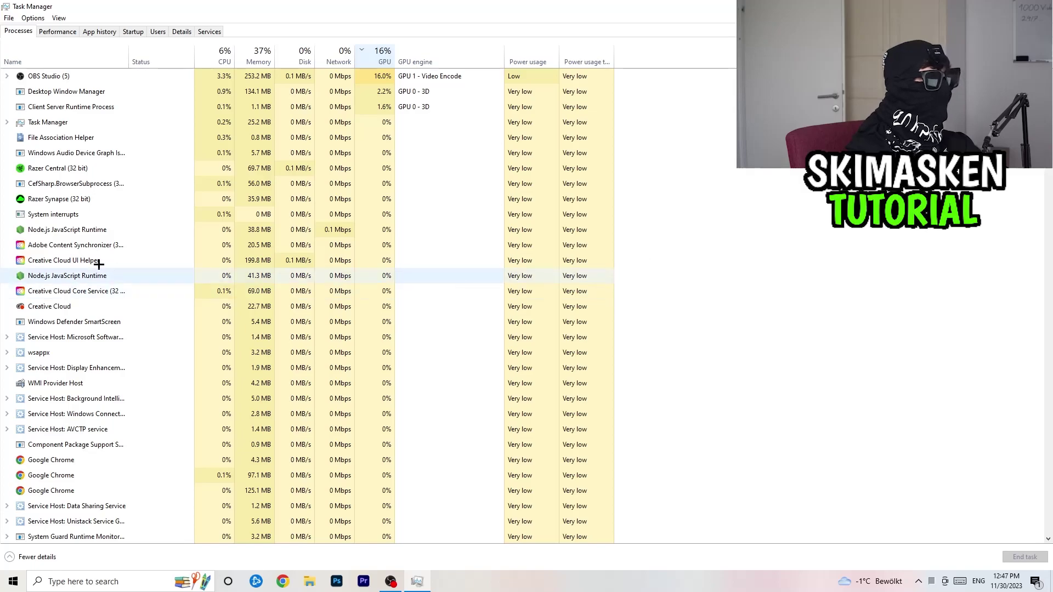
pyautogui.rightClick(118, 196)
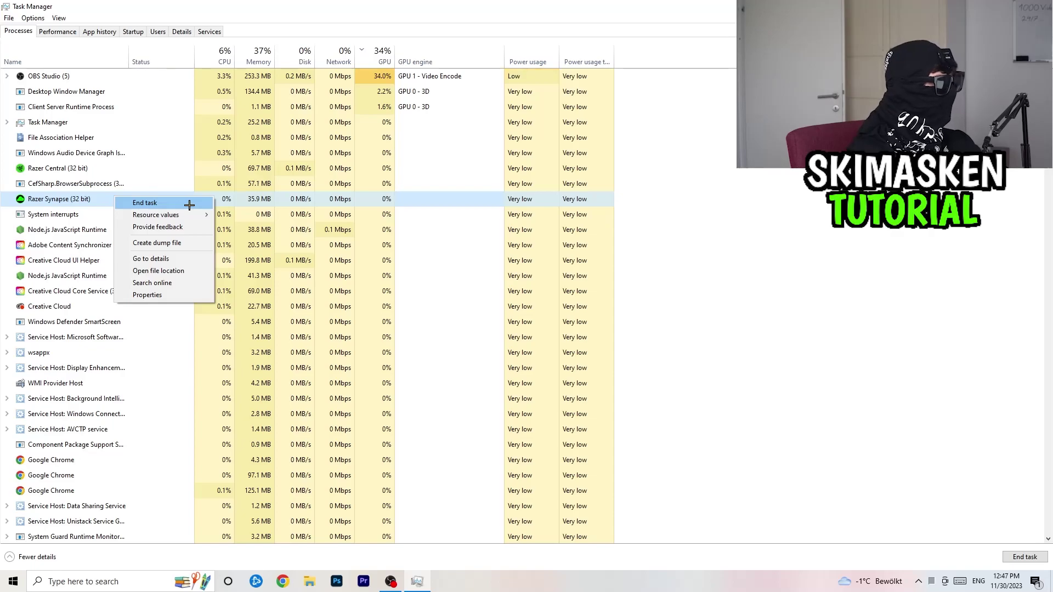
# Check the priority options for a chrome.exe process and the list of startup apps in Task Manager
pyautogui.click(182, 32)
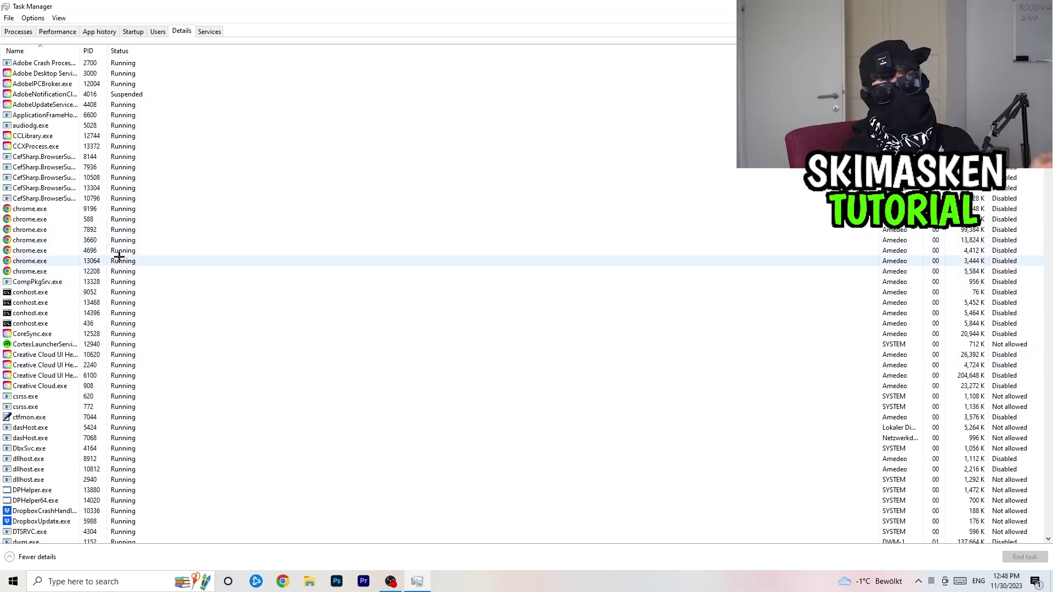
pyautogui.rightClick(58, 249)
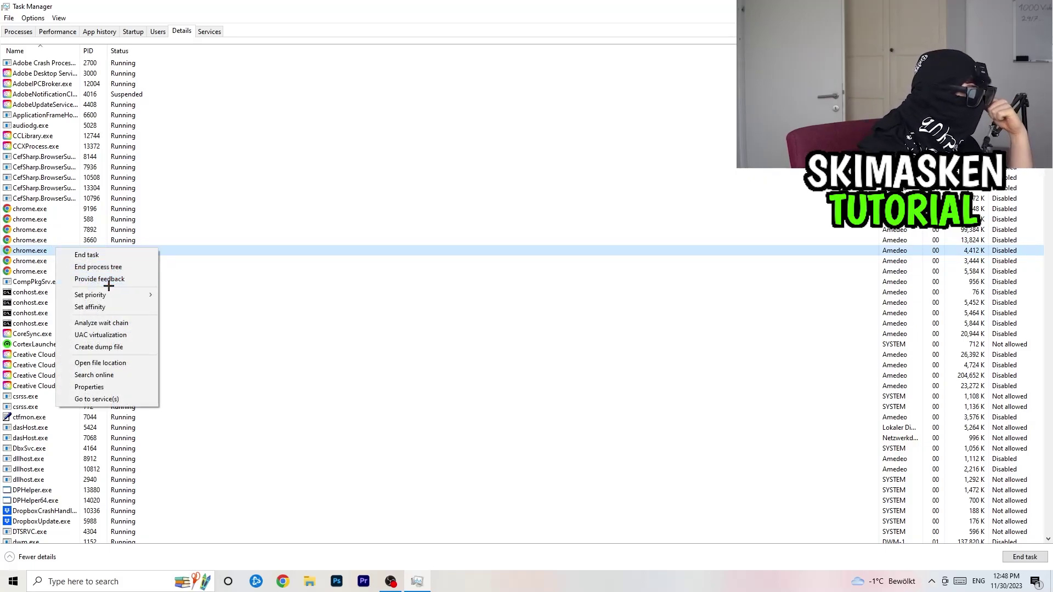
pyautogui.moveTo(126, 295)
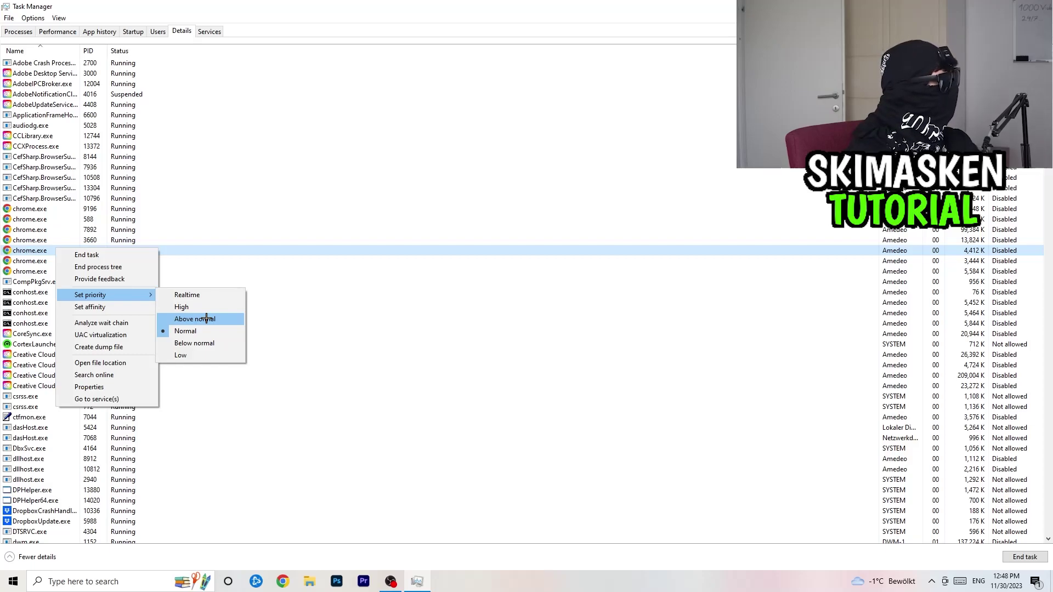
pyautogui.click(453, 115)
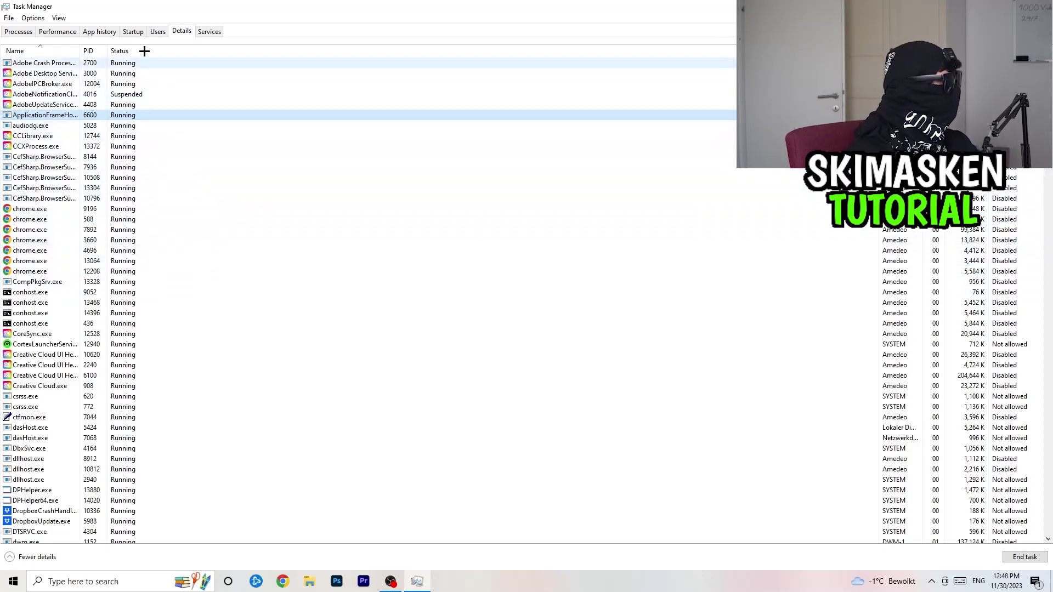
pyautogui.click(134, 31)
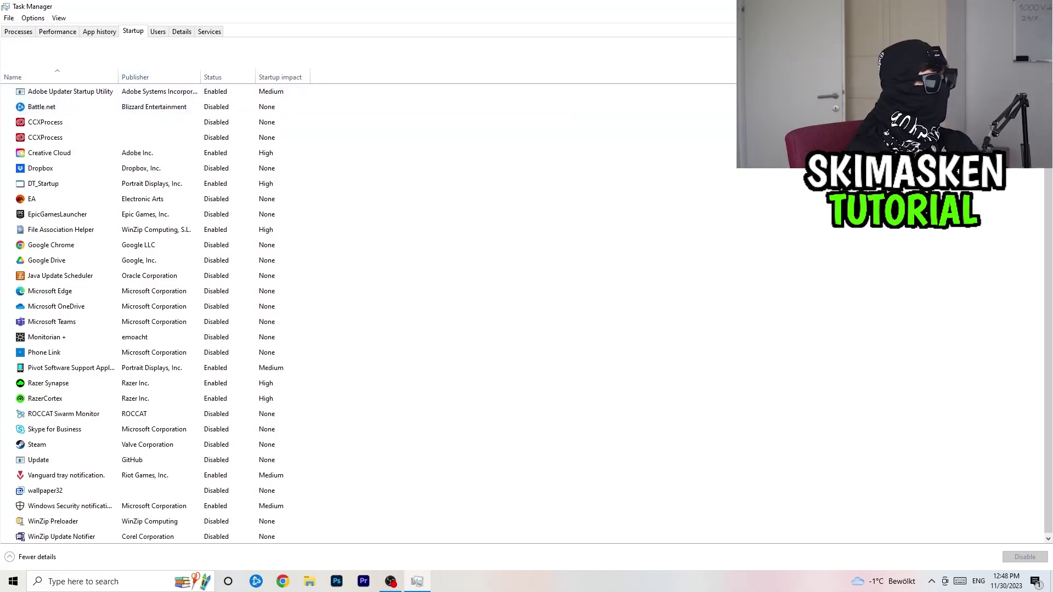
pyautogui.hotkey('alt', 'F4')
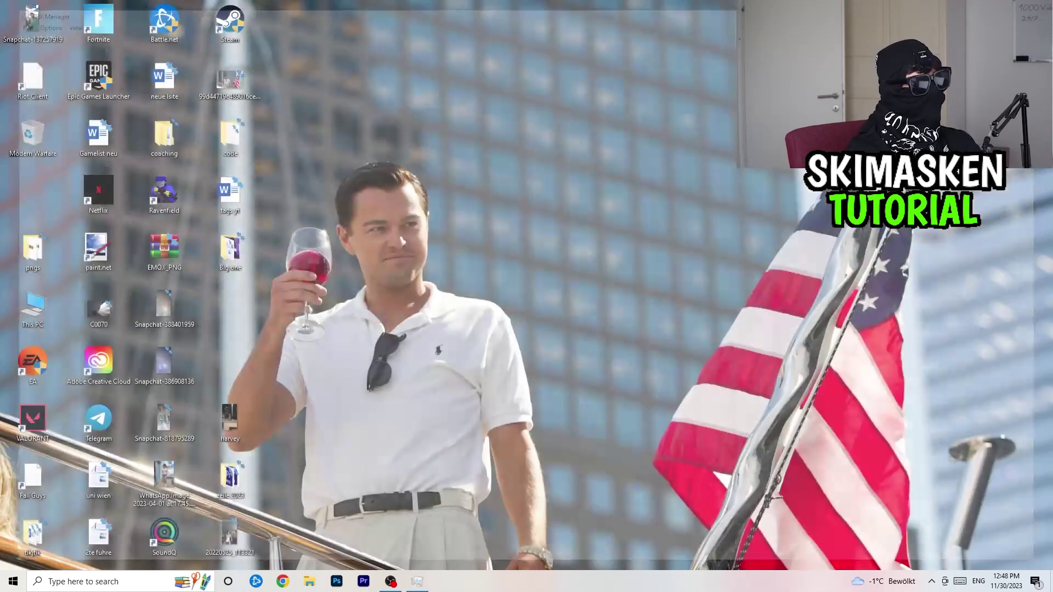
# Move the Steam shortcut to an empty area near the middle of the desktop and view its available actions
pyautogui.moveTo(230, 22); pyautogui.dragTo(556, 193)
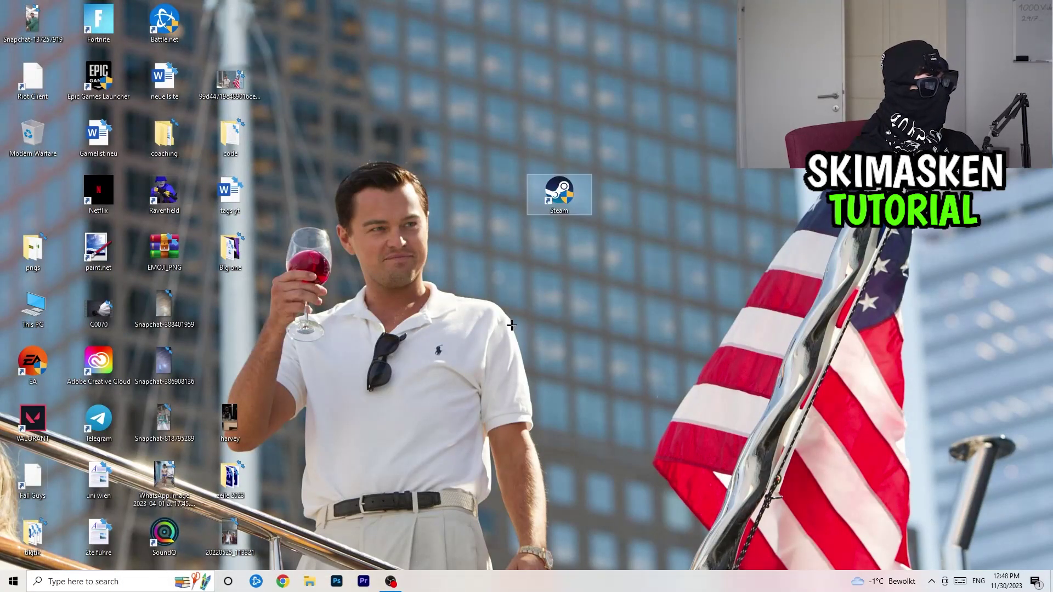
pyautogui.rightClick(565, 196)
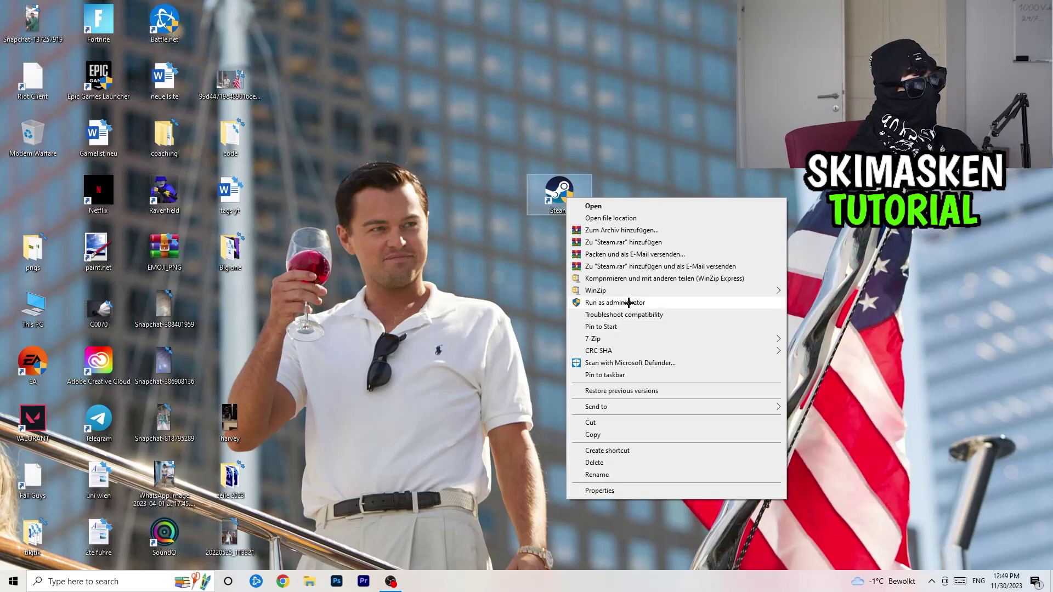
pyautogui.click(421, 227)
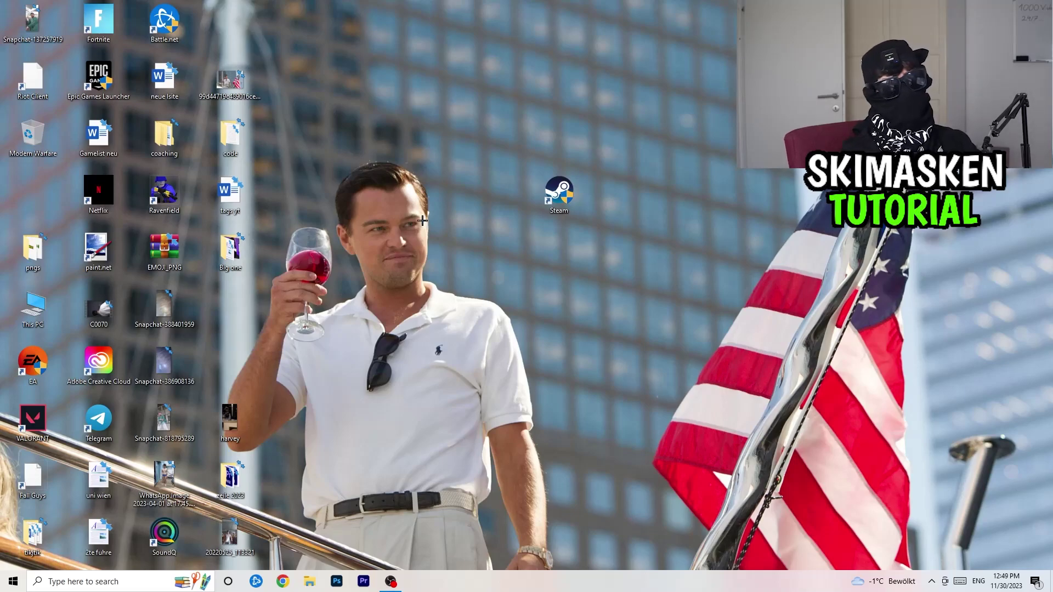
# Open the Windows Update page under Update & Security to check the update status, and close Settings
pyautogui.click(6, 585)
pyautogui.click(14, 532)
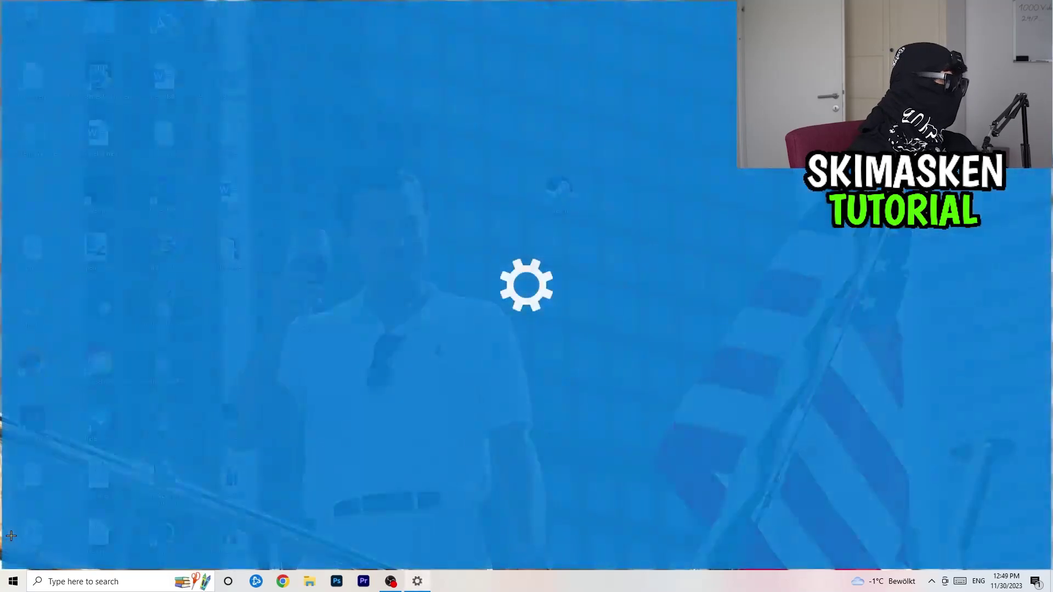
pyautogui.click(505, 301)
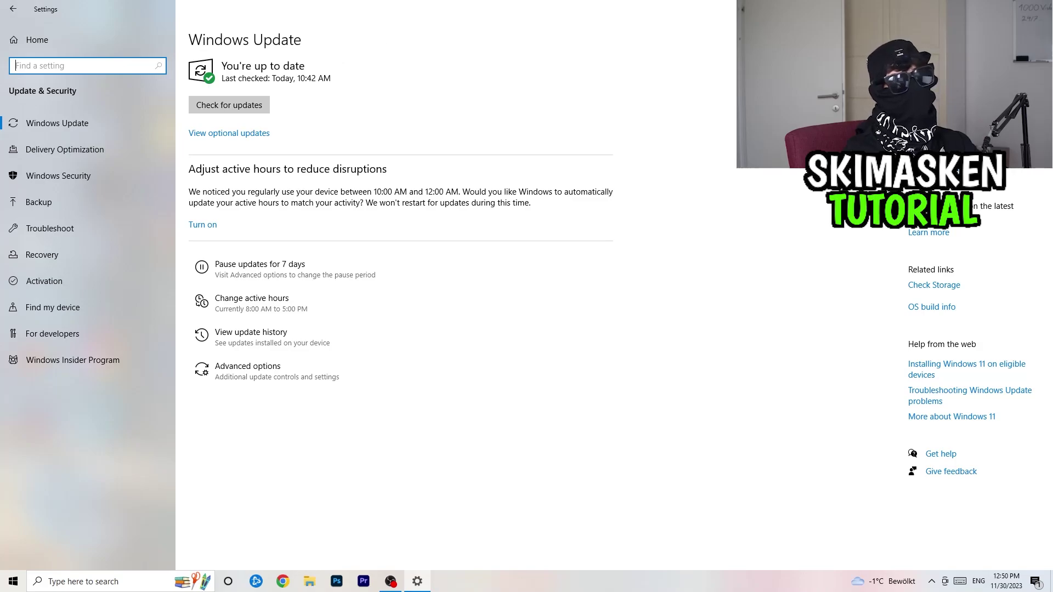
pyautogui.hotkey('alt', 'F4')
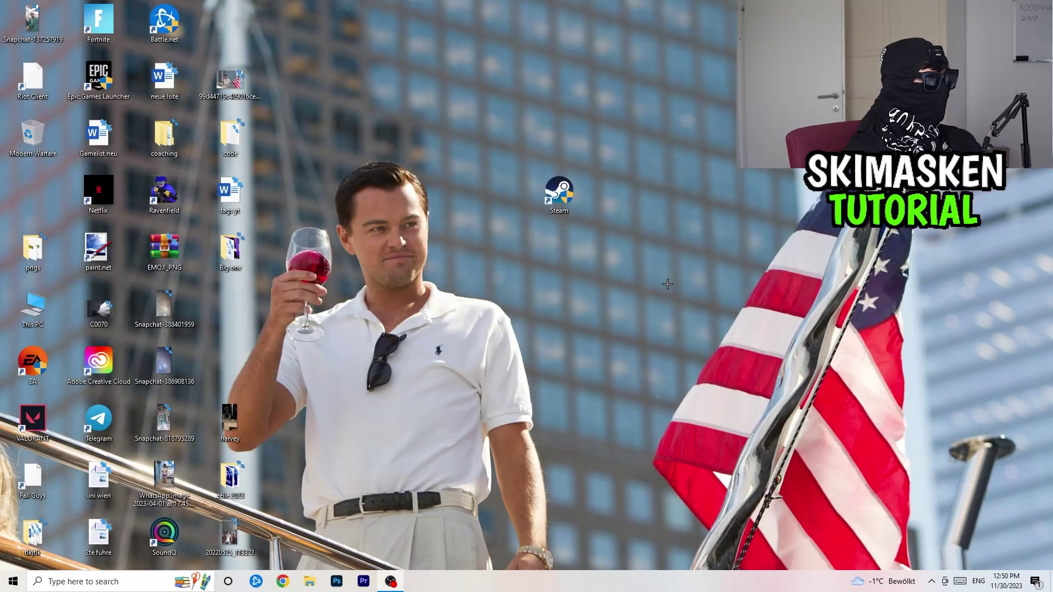